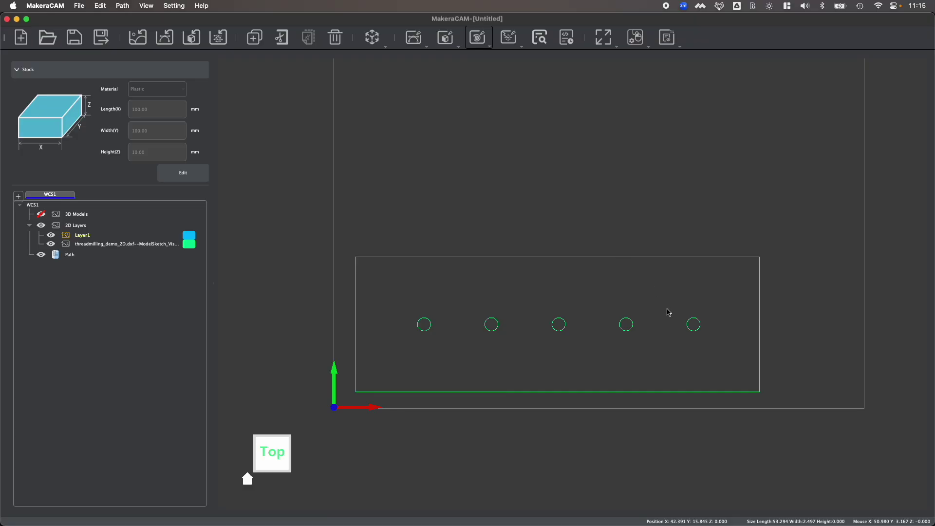
pyautogui.scroll(2, 667, 313)
pyautogui.scroll(-2, 666, 313)
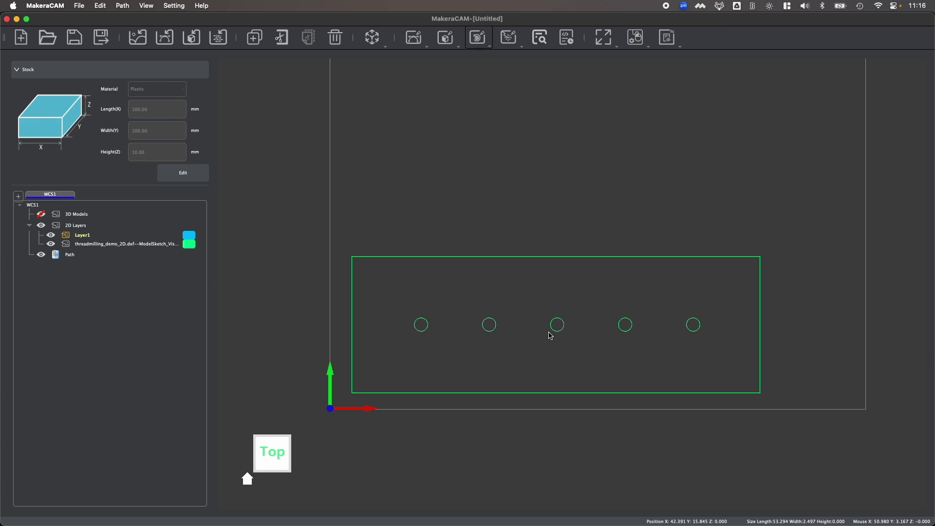
pyautogui.click(417, 46)
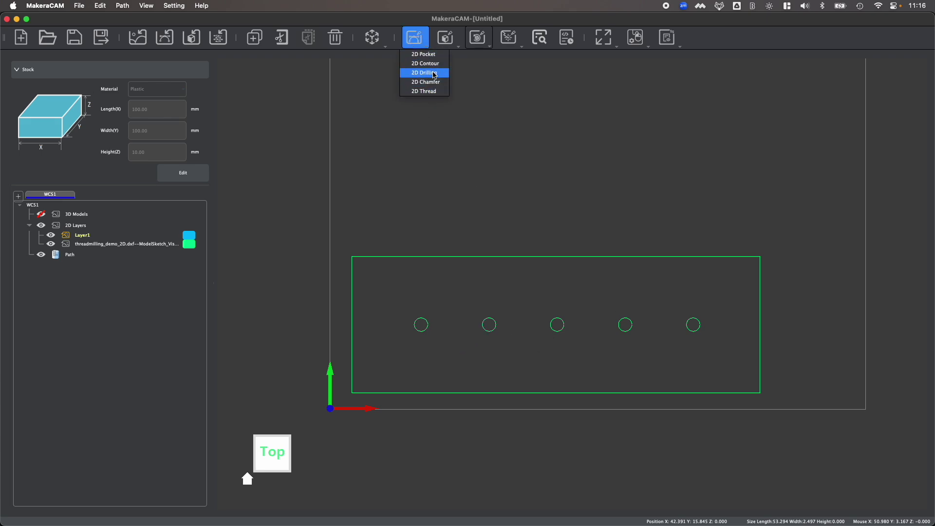
pyautogui.click(451, 41)
pyautogui.click(452, 43)
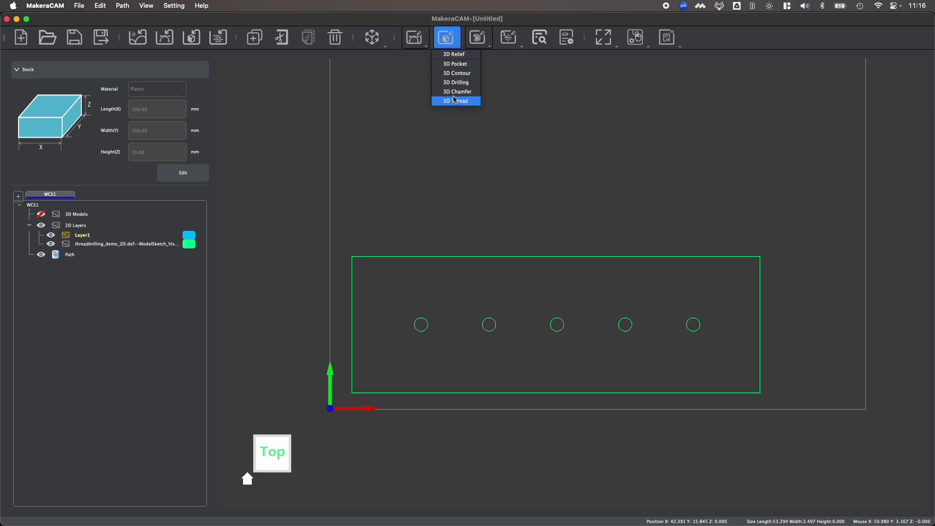
pyautogui.click(379, 112)
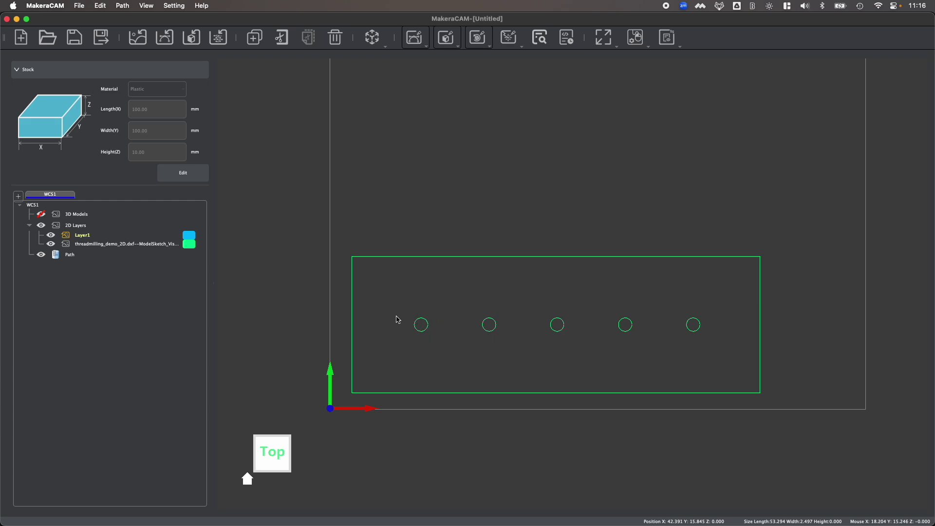
# Check the first hole's size and review the M3 thread mill's pitch and hole diameter in the tool library's Thread group.
pyautogui.moveTo(412, 309); pyautogui.dragTo(437, 348)
pyautogui.click(175, 6)
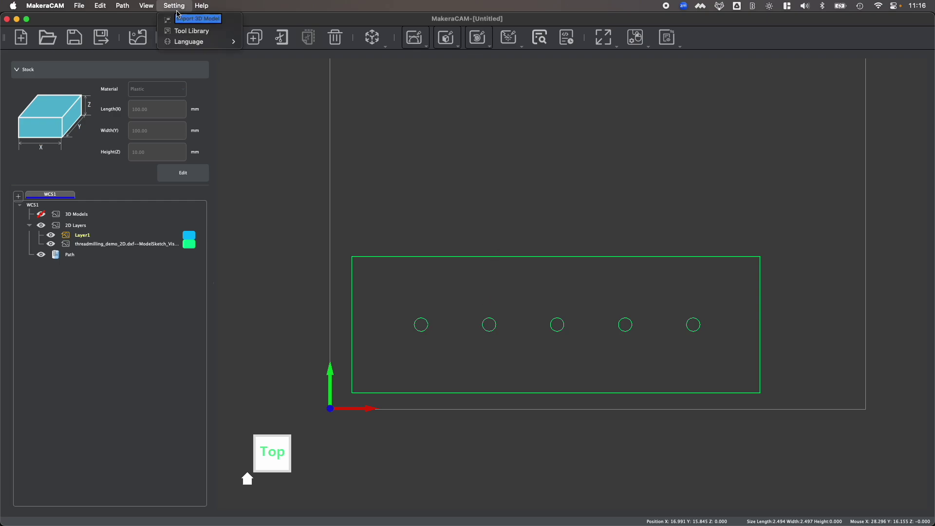
pyautogui.click(198, 32)
pyautogui.click(248, 190)
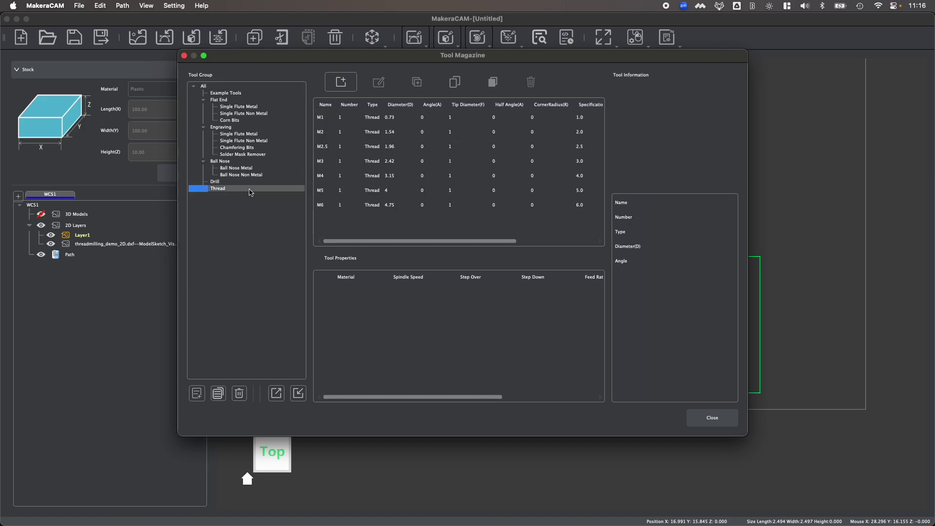
pyautogui.click(337, 161)
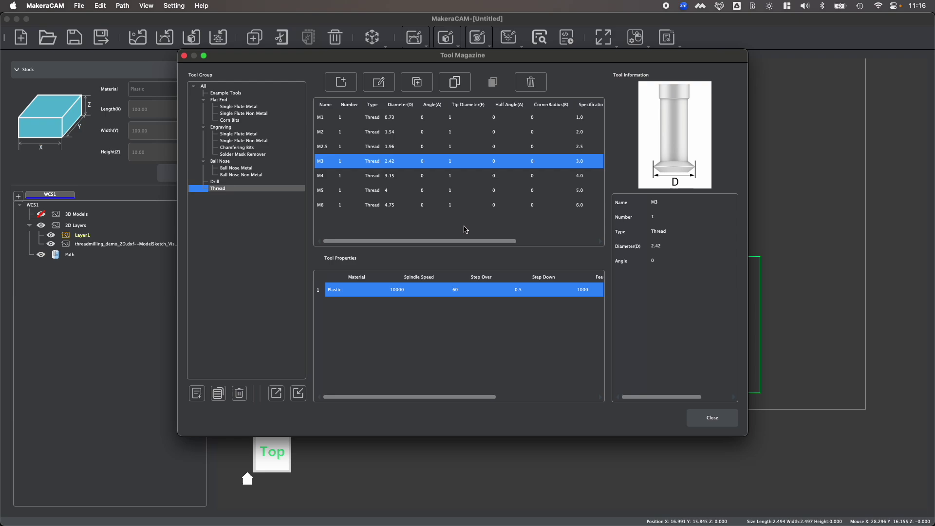
pyautogui.moveTo(462, 241); pyautogui.dragTo(557, 248)
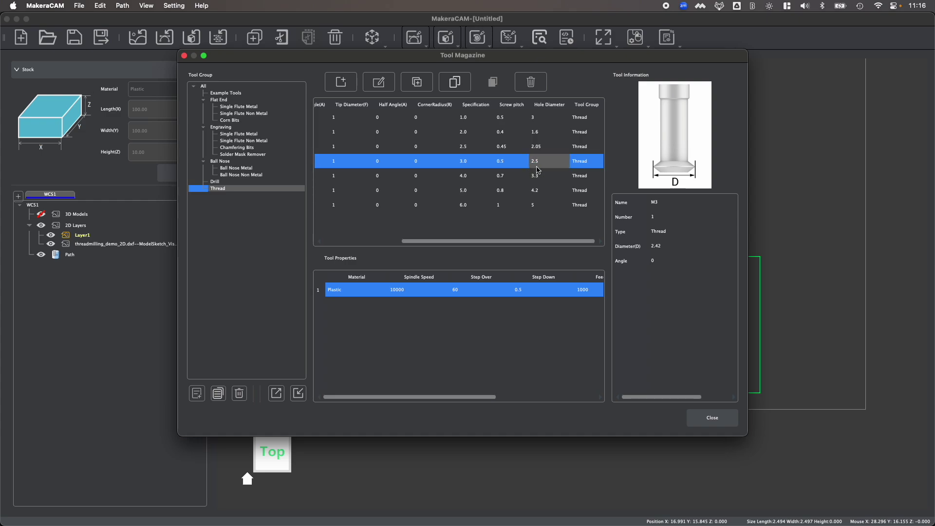
pyautogui.moveTo(524, 242); pyautogui.dragTo(436, 243)
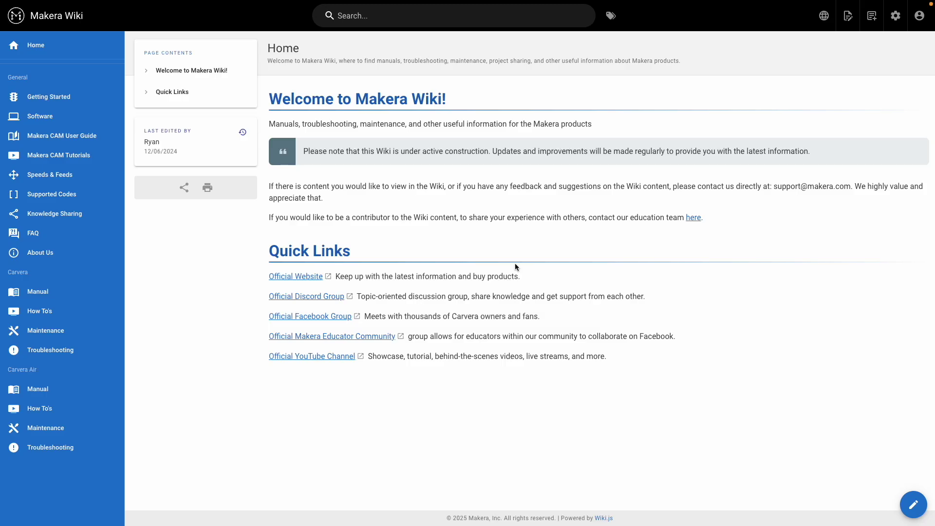
# Switch to the Makera Wiki and consult its Speeds & Feeds page.
pyautogui.click(74, 179)
pyautogui.click(181, 135)
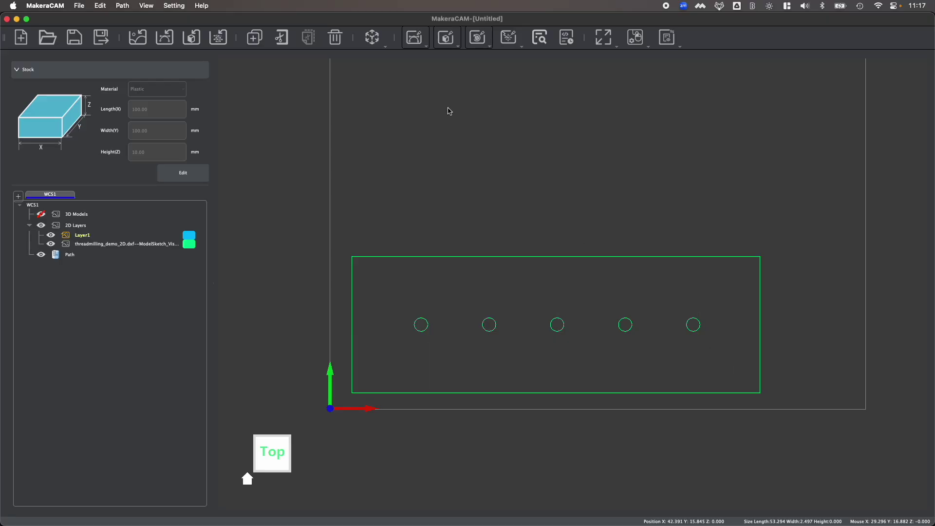
# Set up a 2D Drilling toolpath for the five holes with a drill tip end depth of 5 mm.
pyautogui.click(422, 43)
pyautogui.click(427, 73)
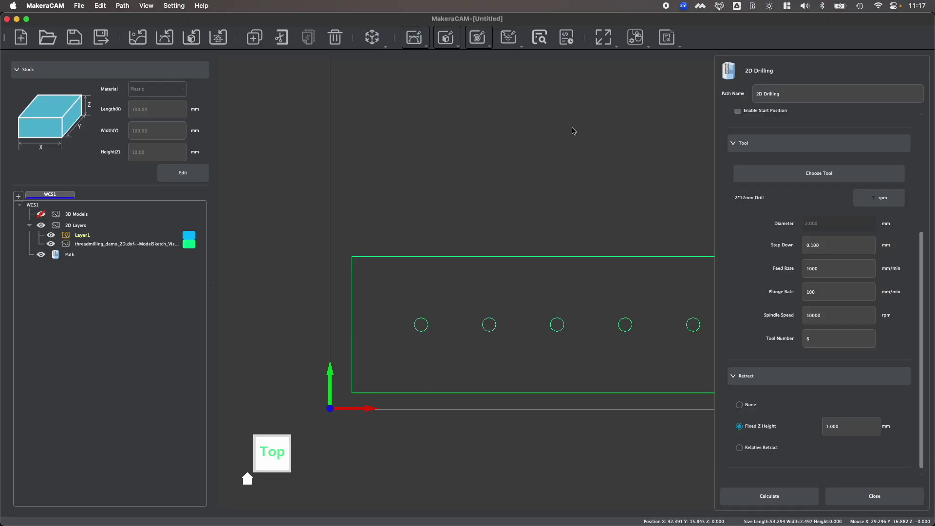
pyautogui.scroll(6, 858, 200)
pyautogui.moveTo(828, 179); pyautogui.dragTo(788, 179)
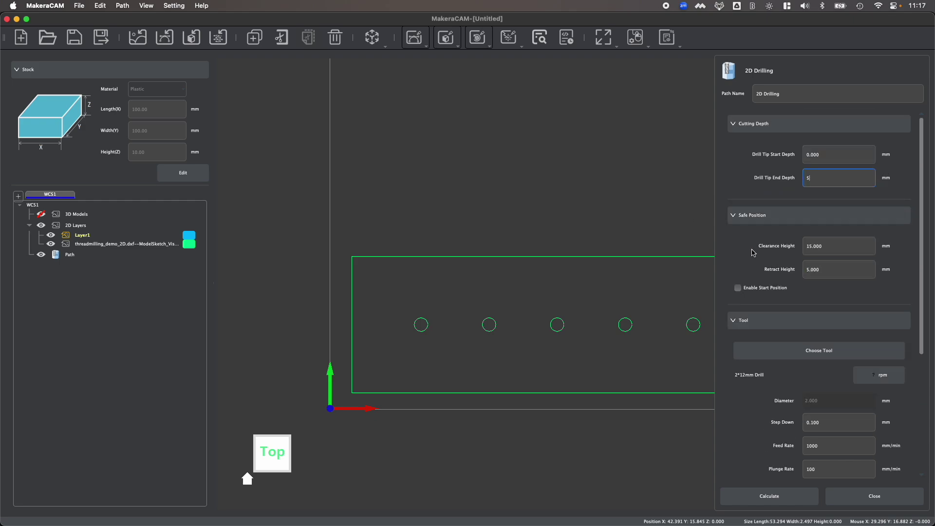
# Choose the 2.5*12mm Drill for the drilling toolpath, with its plastic cutting parameters.
pyautogui.scroll(-3, 791, 257)
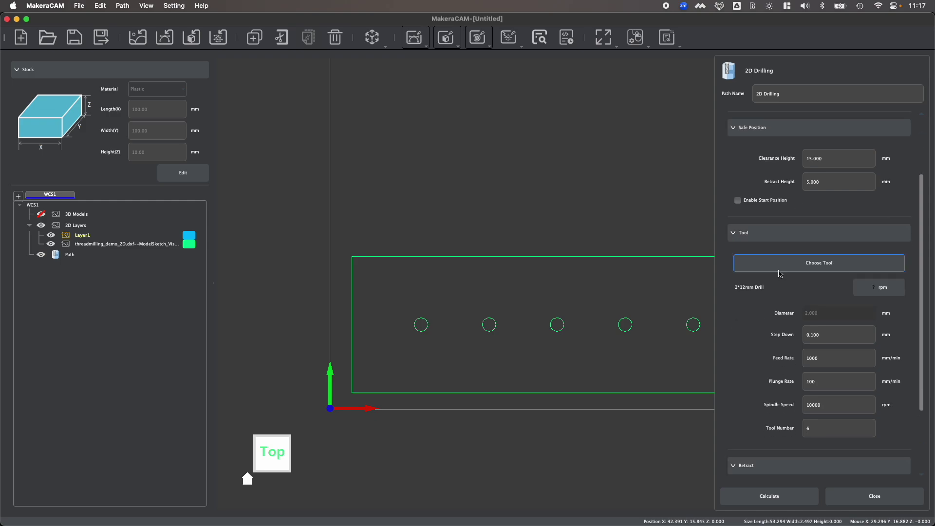
pyautogui.click(782, 263)
pyautogui.scroll(-7, 366, 198)
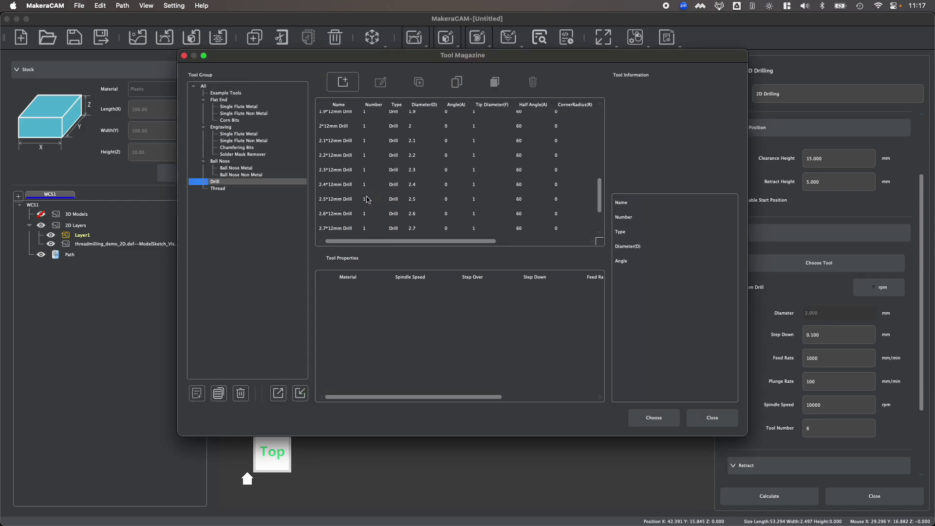
pyautogui.click(331, 157)
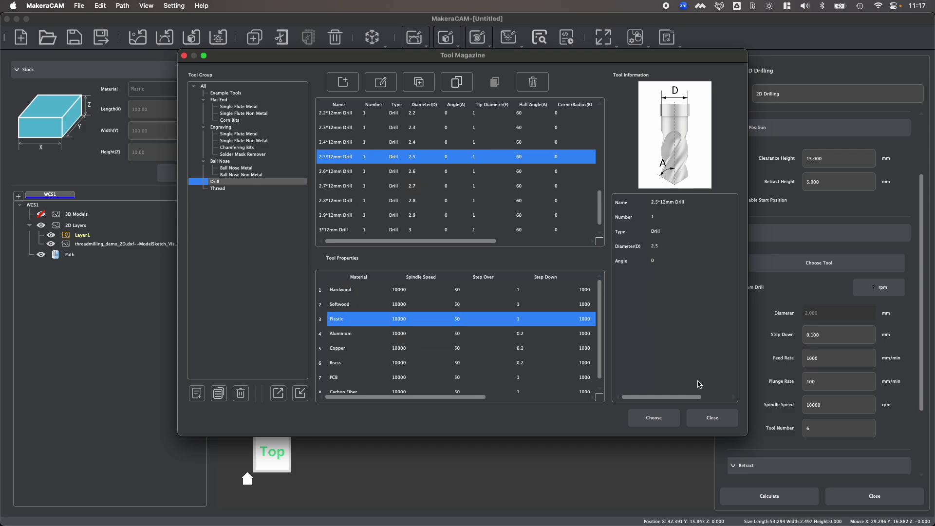
pyautogui.click(654, 417)
# Check the drill's tool number and feed rate, calculate the drilling toolpath, and close its settings.
pyautogui.scroll(-3, 790, 371)
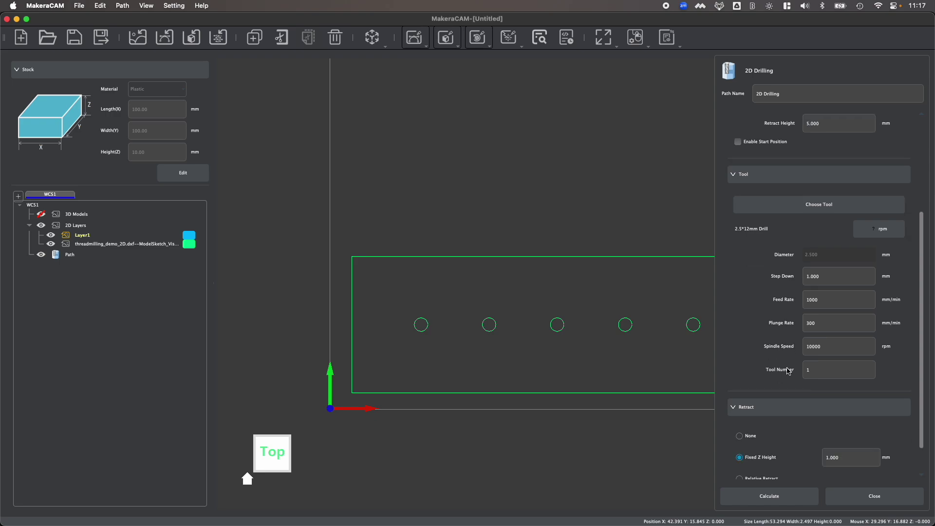
pyautogui.click(811, 370)
pyautogui.click(825, 300)
pyautogui.scroll(-2, 784, 296)
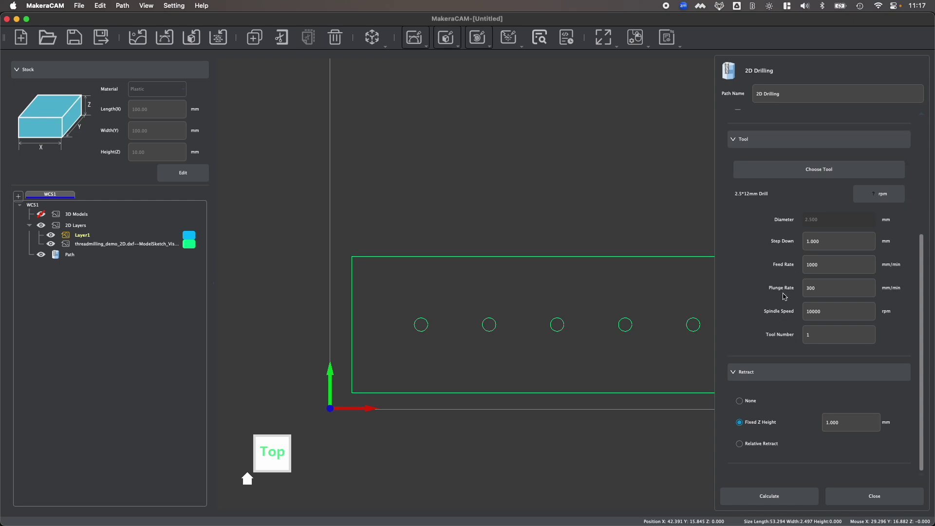
pyautogui.click(768, 493)
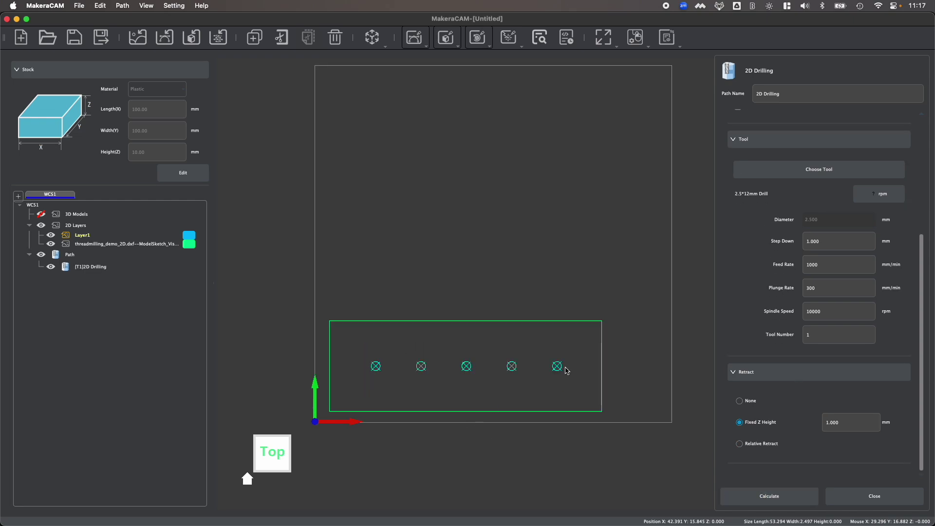
pyautogui.click(864, 496)
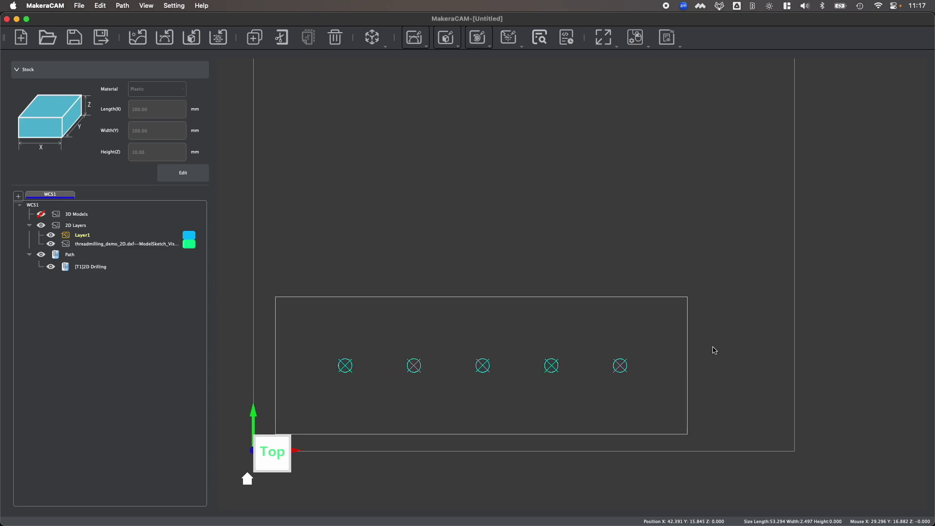
# Hide the 2D Drilling toolpath and start a 2D Thread toolpath on the five holes.
pyautogui.click(51, 266)
pyautogui.moveTo(315, 337); pyautogui.dragTo(646, 402)
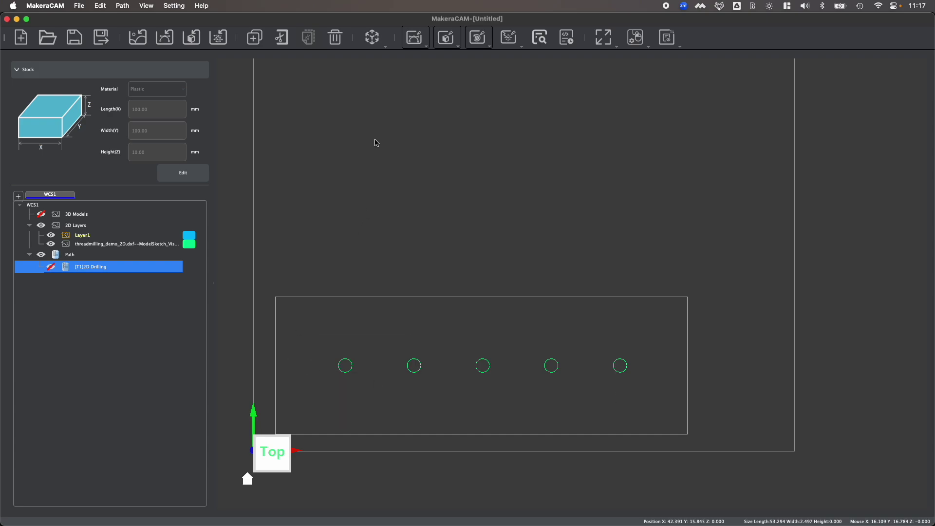
pyautogui.click(415, 38)
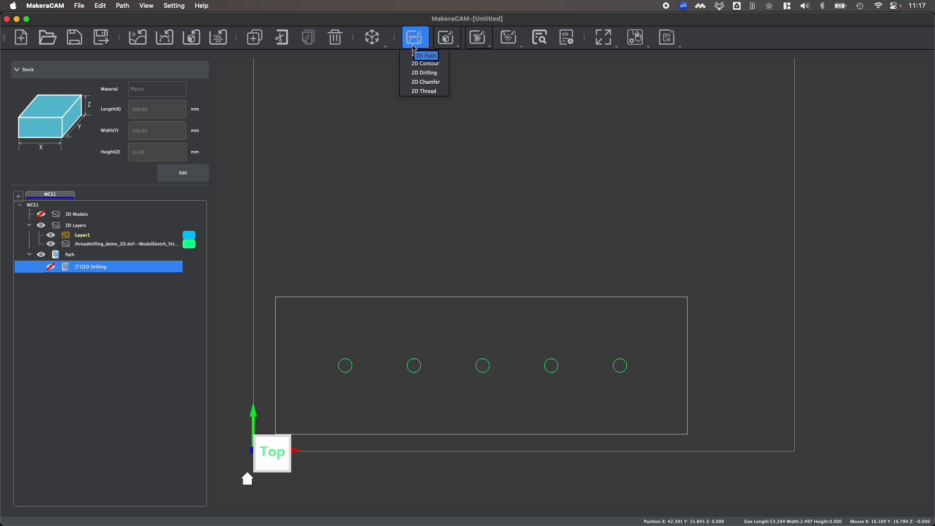
pyautogui.click(429, 91)
# Review the 2D Thread toolpath's cutting depths, safe heights and thread type options.
pyautogui.scroll(10, 803, 144)
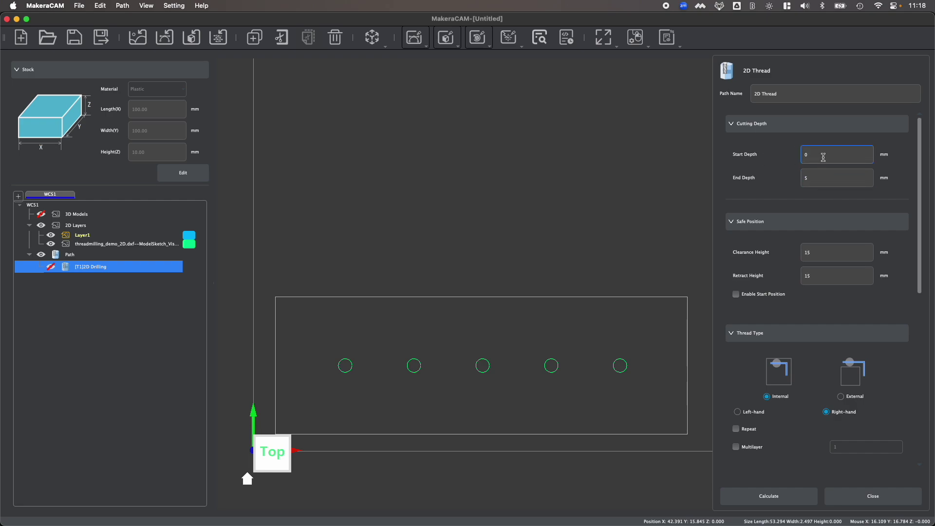
pyautogui.scroll(-1, 823, 155)
pyautogui.click(849, 154)
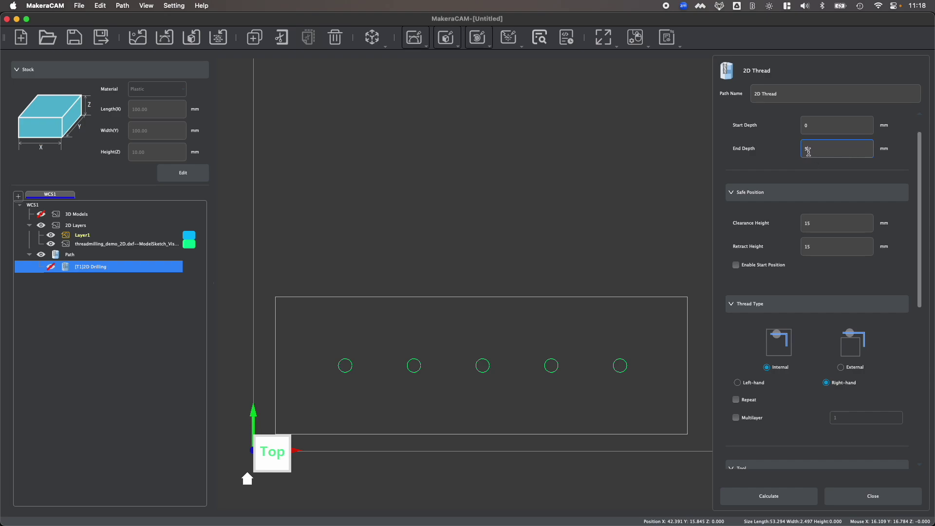
pyautogui.doubleClick(809, 152)
pyautogui.scroll(-4, 826, 149)
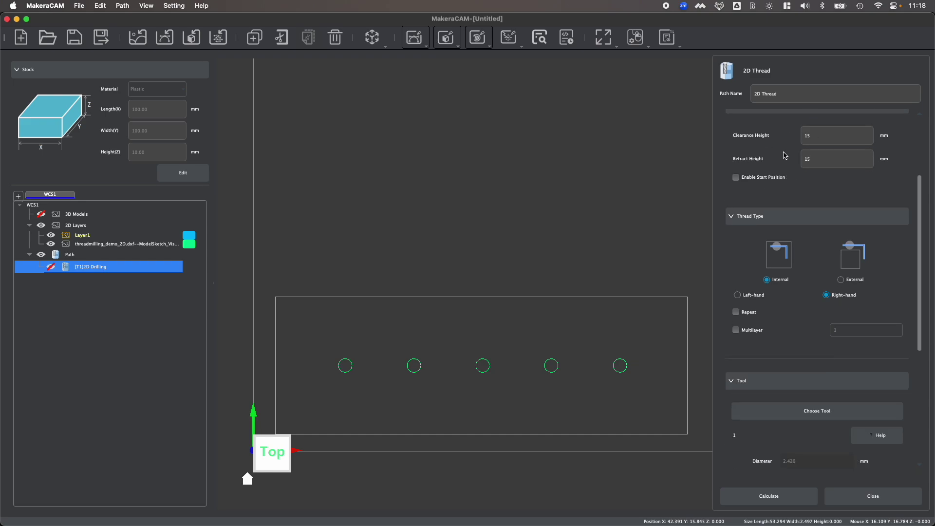
pyautogui.click(820, 159)
pyautogui.scroll(-3, 822, 156)
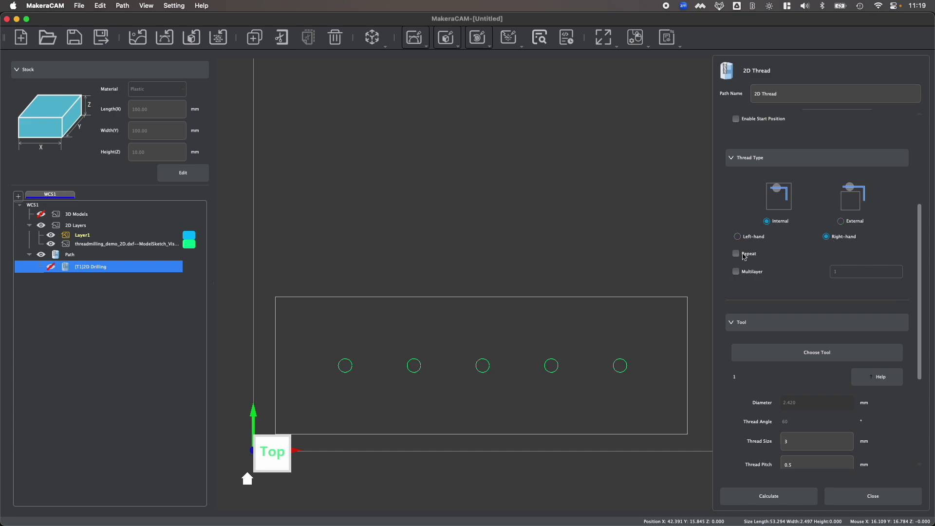
pyautogui.scroll(-2, 747, 257)
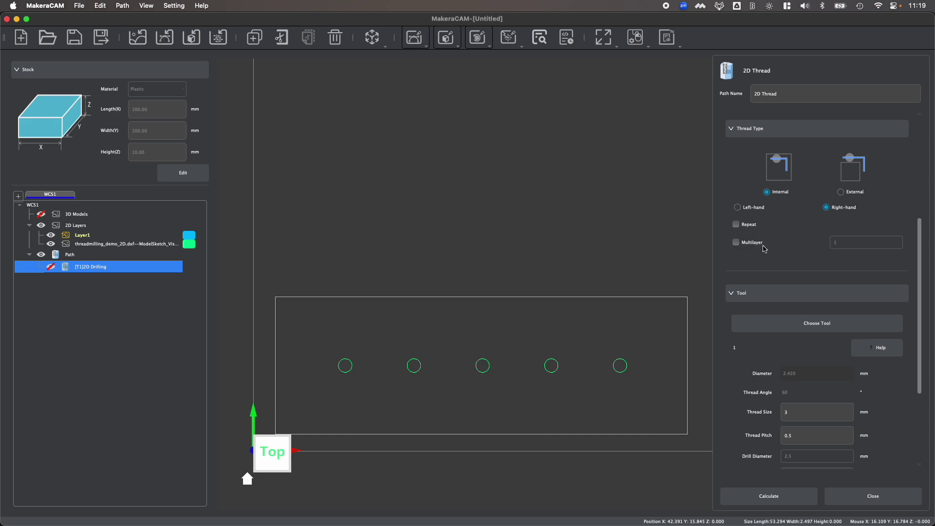
pyautogui.scroll(-2, 766, 249)
# Choose the M3 thread mill for the thread toolpath and set its tool number to 2.
pyautogui.scroll(-7, 768, 249)
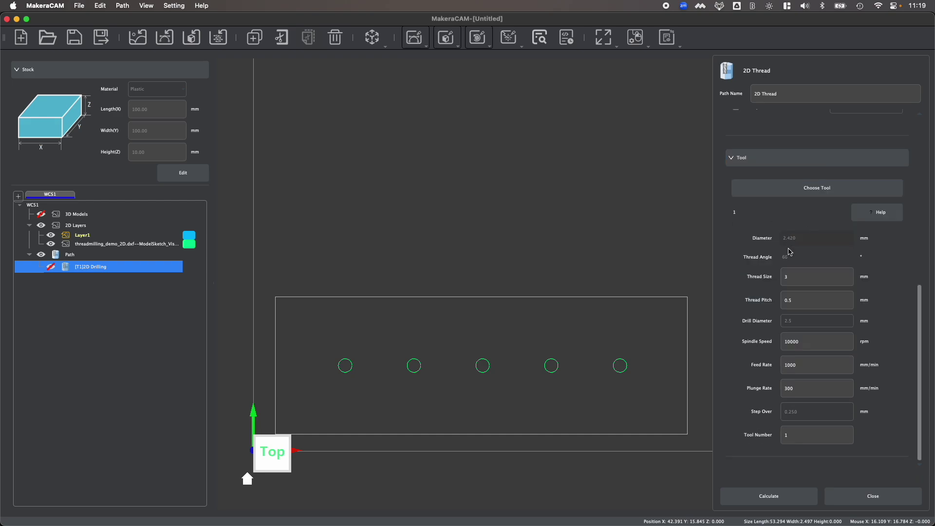
pyautogui.click(784, 193)
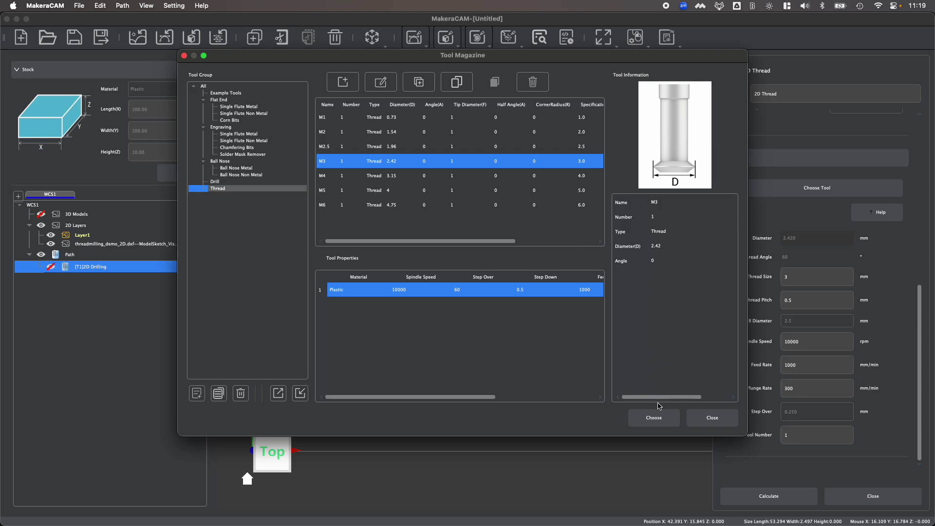
pyautogui.click(660, 420)
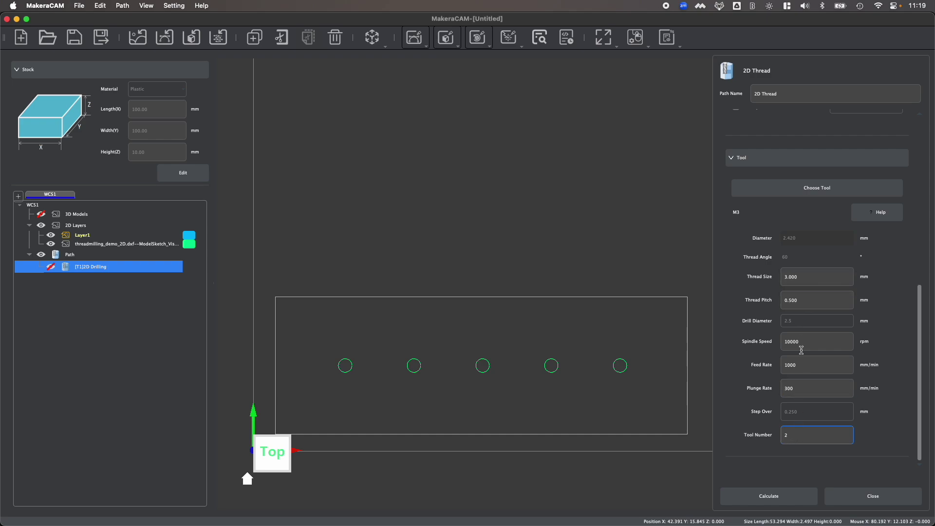
# Check the thread pitch against the M3 thread size and calculate the 2D Thread toolpath.
pyautogui.moveTo(804, 303); pyautogui.dragTo(780, 303)
pyautogui.click(809, 298)
pyautogui.moveTo(808, 304); pyautogui.dragTo(787, 303)
pyautogui.scroll(1, 813, 312)
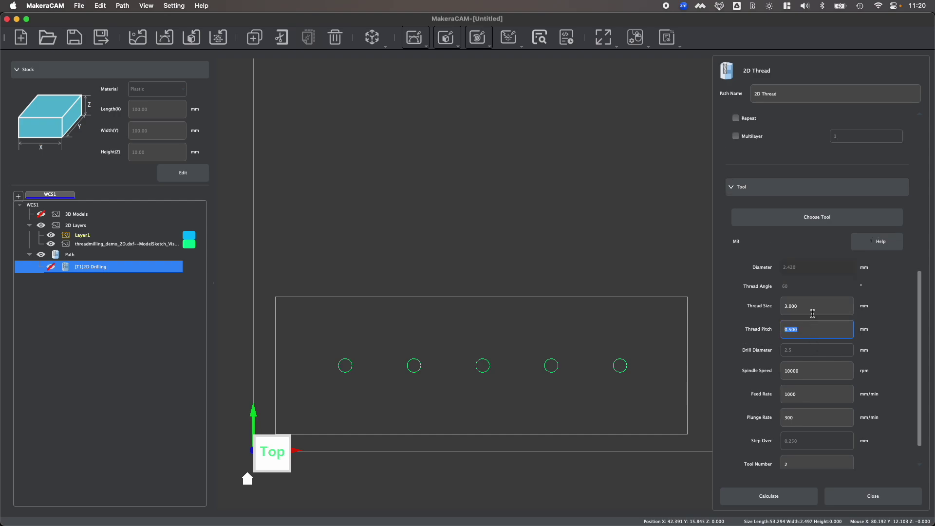
pyautogui.scroll(-1, 819, 272)
pyautogui.click(778, 497)
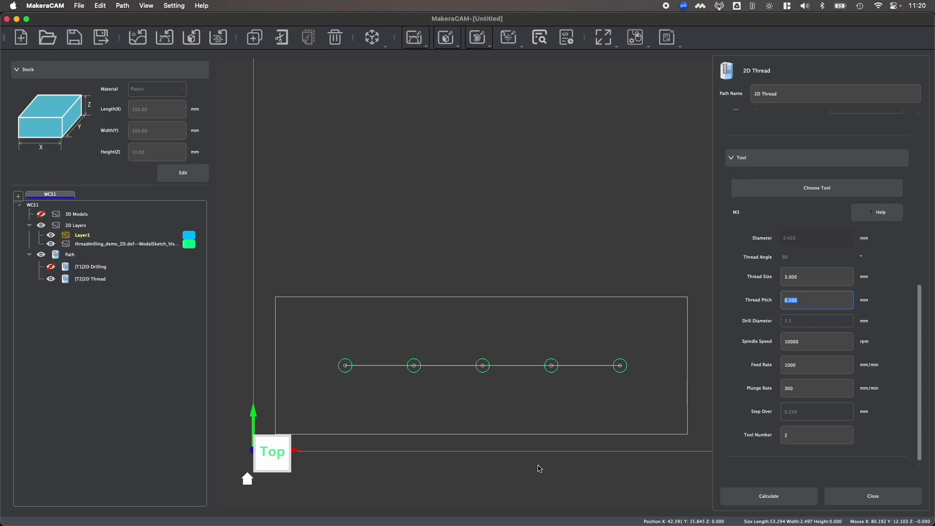
# Inspect the calculated thread toolpath at the five holes in 3D and close the 2D Thread settings.
pyautogui.moveTo(272, 451); pyautogui.dragTo(314, 369)
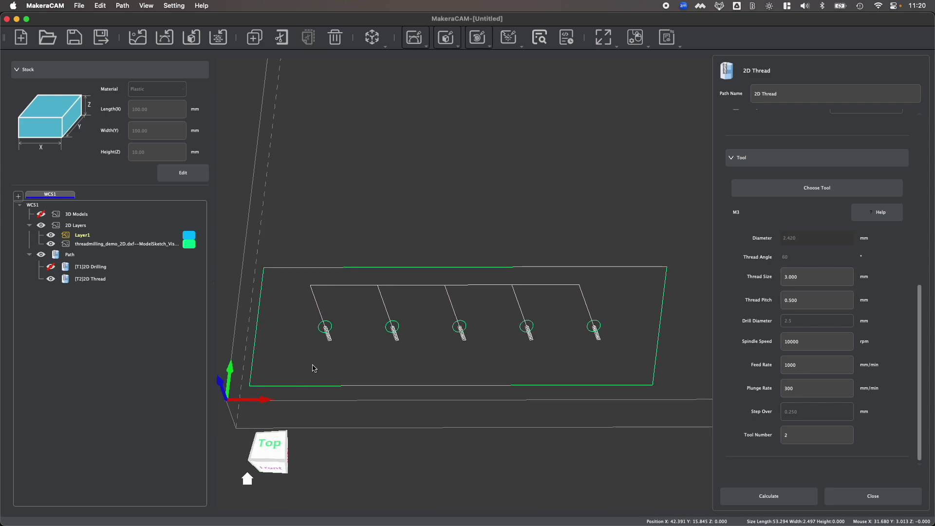
pyautogui.scroll(5, 324, 336)
pyautogui.scroll(-5, 346, 359)
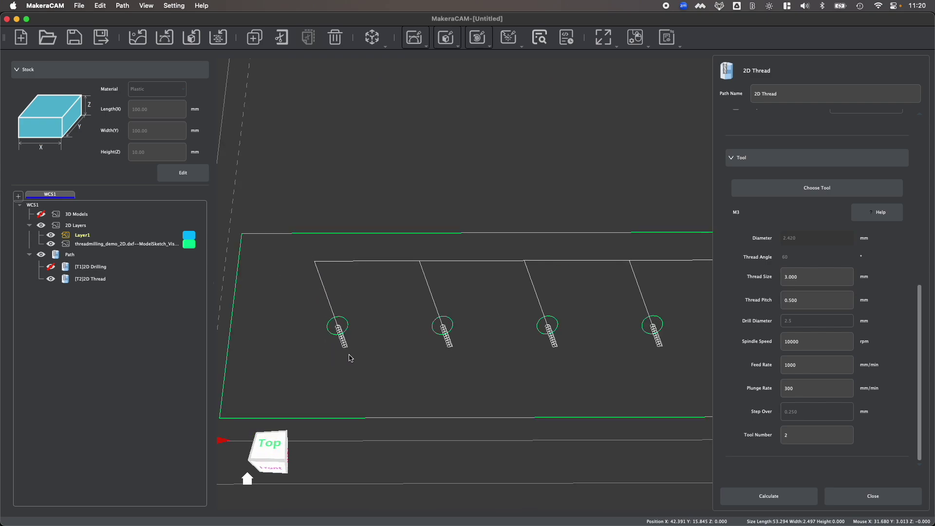
pyautogui.moveTo(404, 347); pyautogui.dragTo(373, 341, button='middle')
pyautogui.press('Escape')
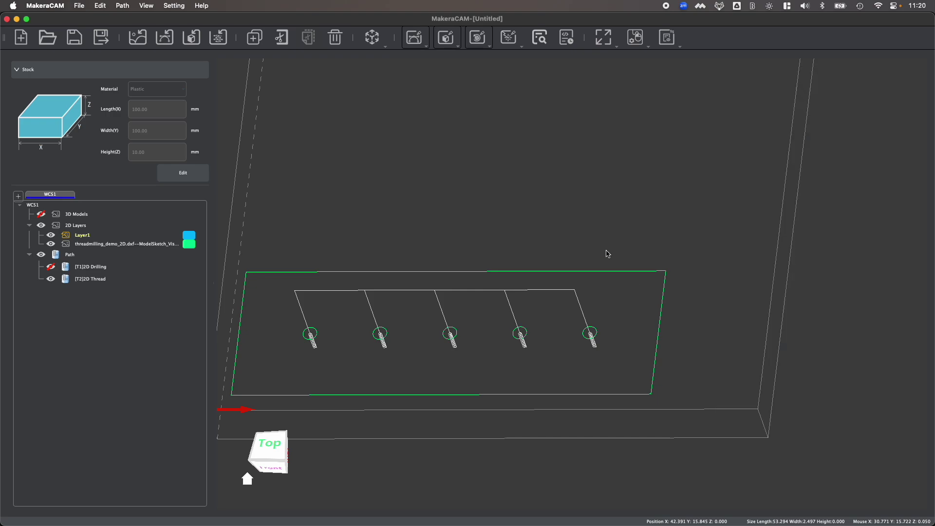
pyautogui.scroll(-3, 605, 250)
pyautogui.moveTo(605, 251); pyautogui.dragTo(657, 281, button='middle')
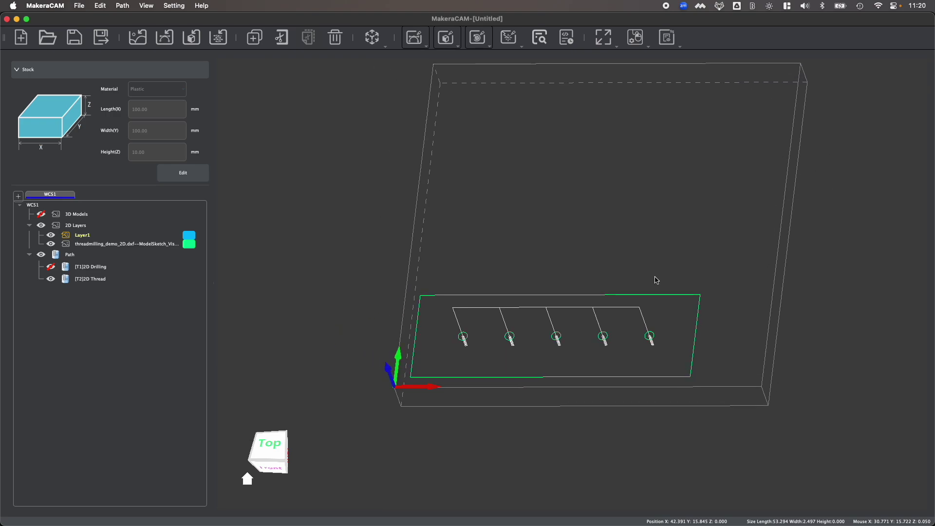